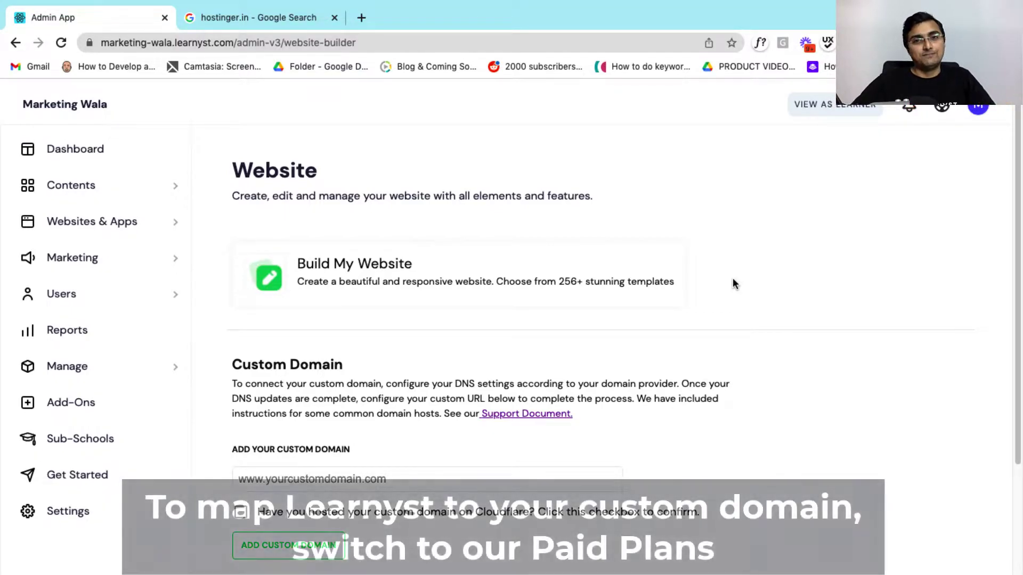
- From the hostinger.in Google results, open the 'Choose Hostinger and Host Your Site' page
{"action": "left_click", "coordinate": [288, 18]}
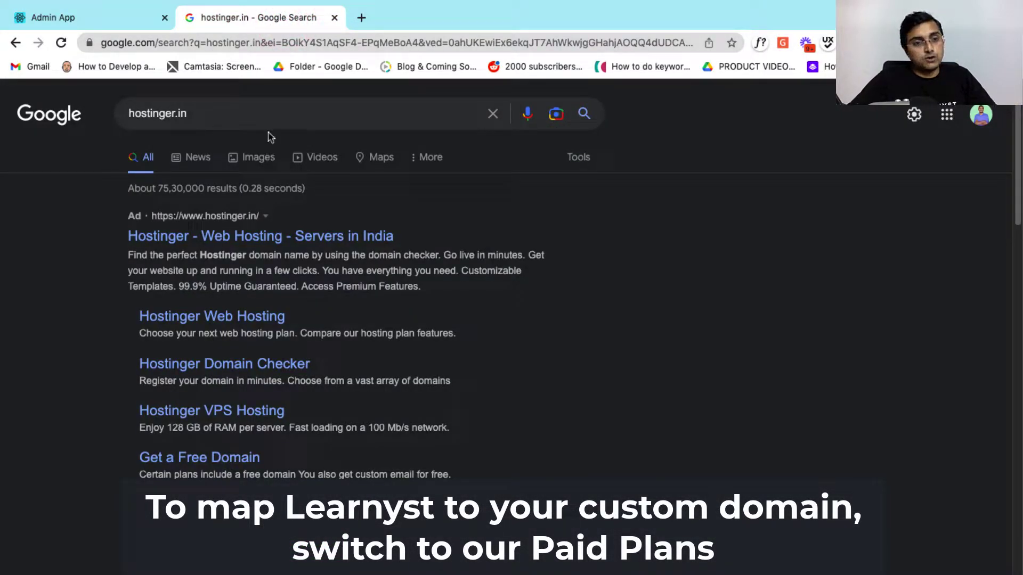
{"action": "scroll", "coordinate": [281, 411], "scroll_direction": "down", "scroll_amount": 5}
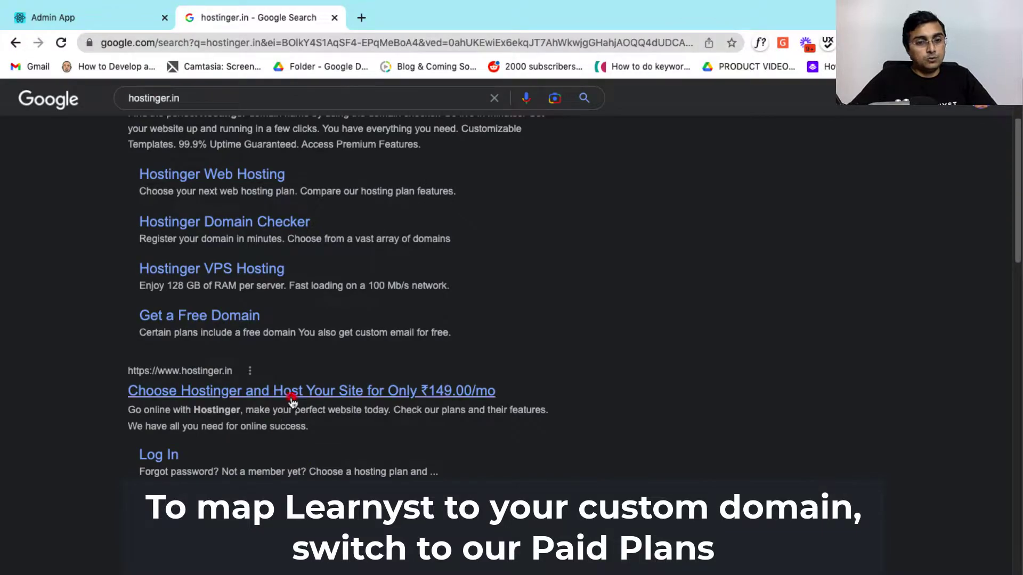
{"action": "left_click", "coordinate": [291, 397]}
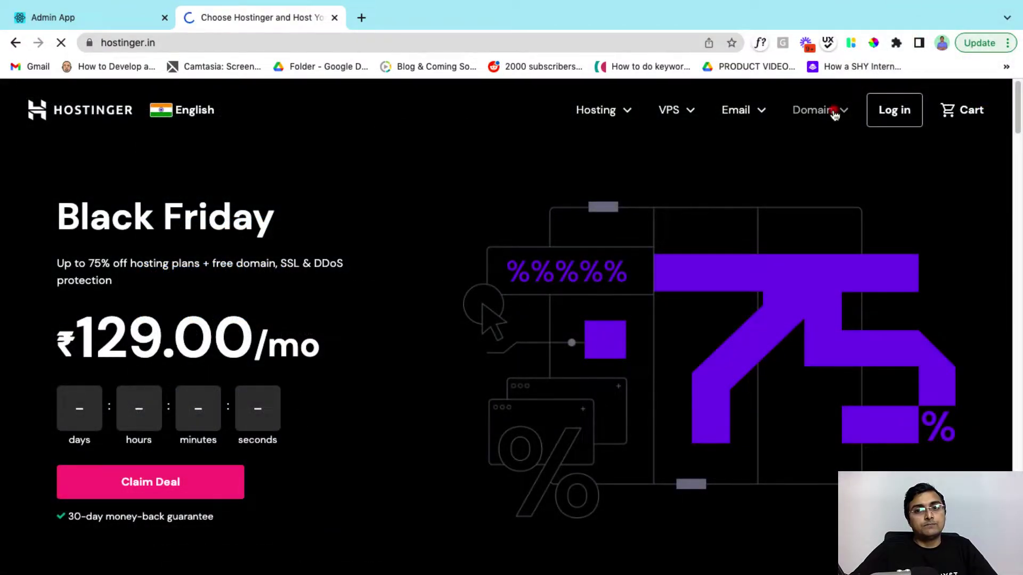
- Search domains for 'marketingwala' and add marketingwala.tech (₹75/yr) to the cart
{"action": "left_click", "coordinate": [834, 113]}
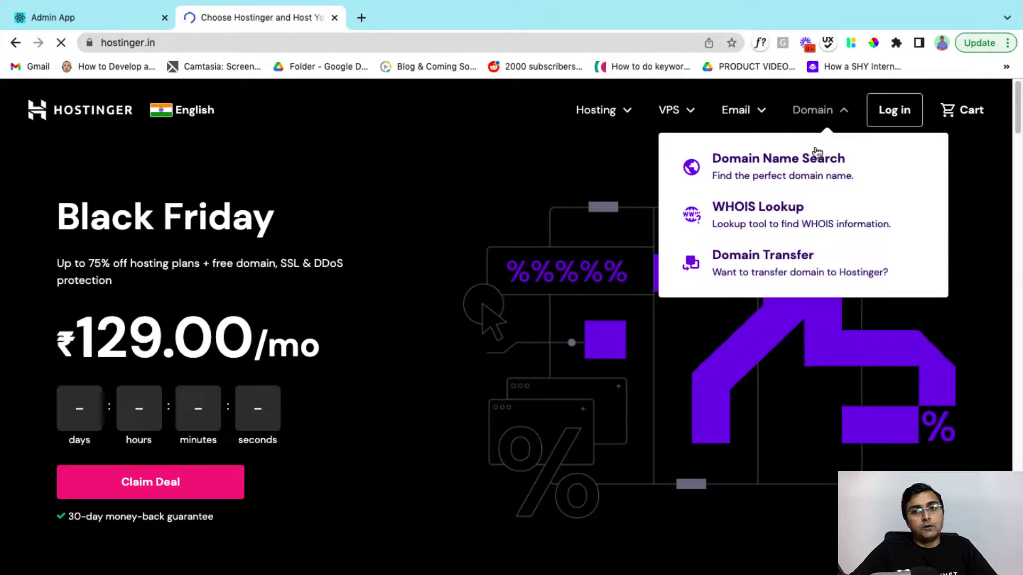
{"action": "left_click", "coordinate": [813, 157]}
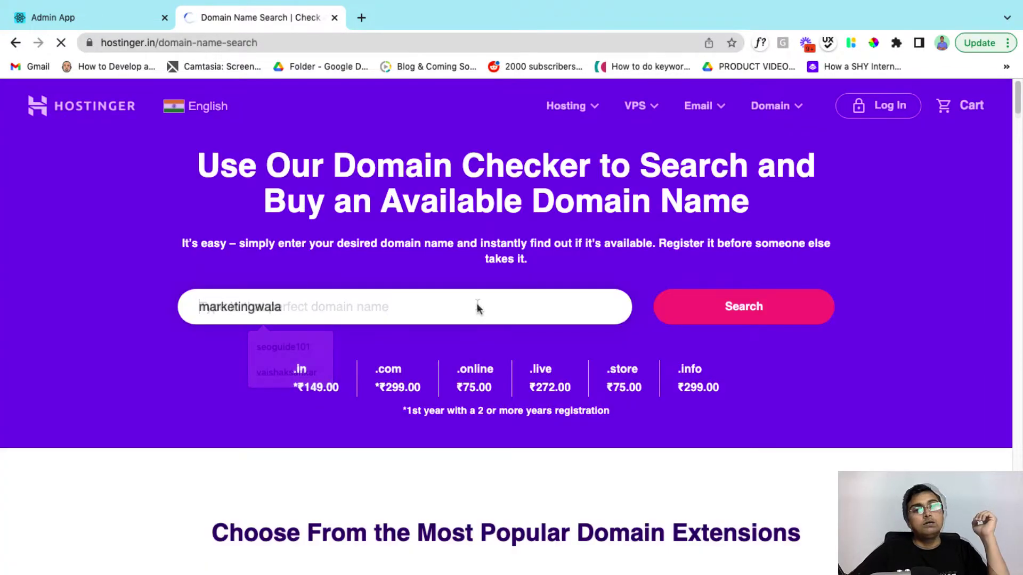
{"action": "left_click", "coordinate": [170, 345]}
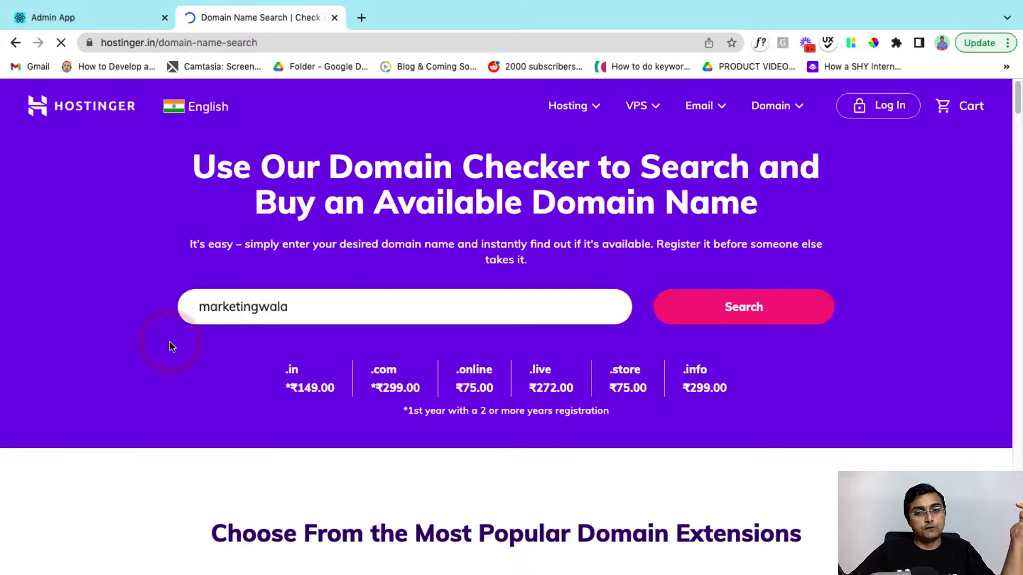
{"action": "left_click", "coordinate": [647, 312]}
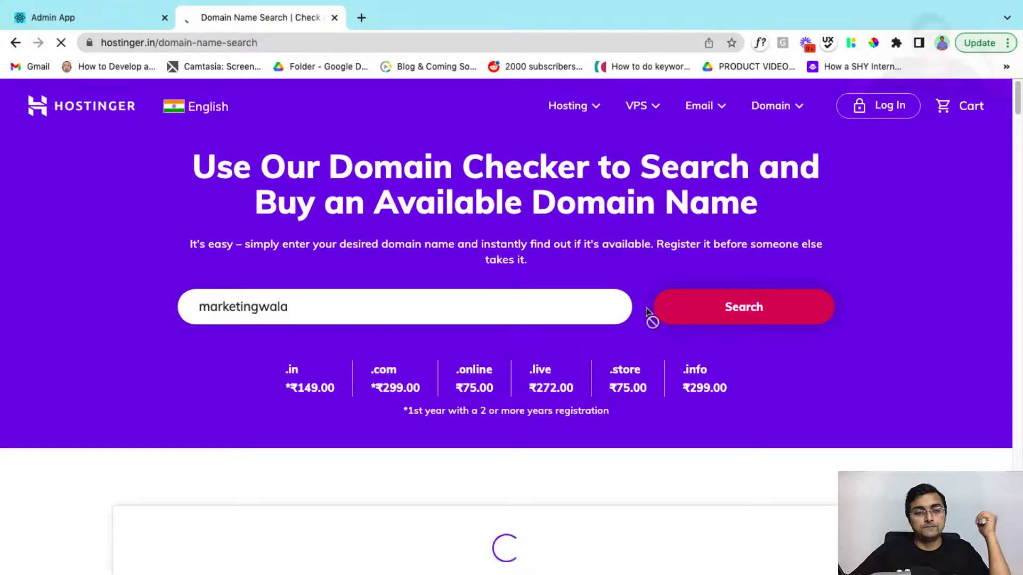
{"action": "scroll", "coordinate": [641, 513], "scroll_direction": "down", "scroll_amount": 10}
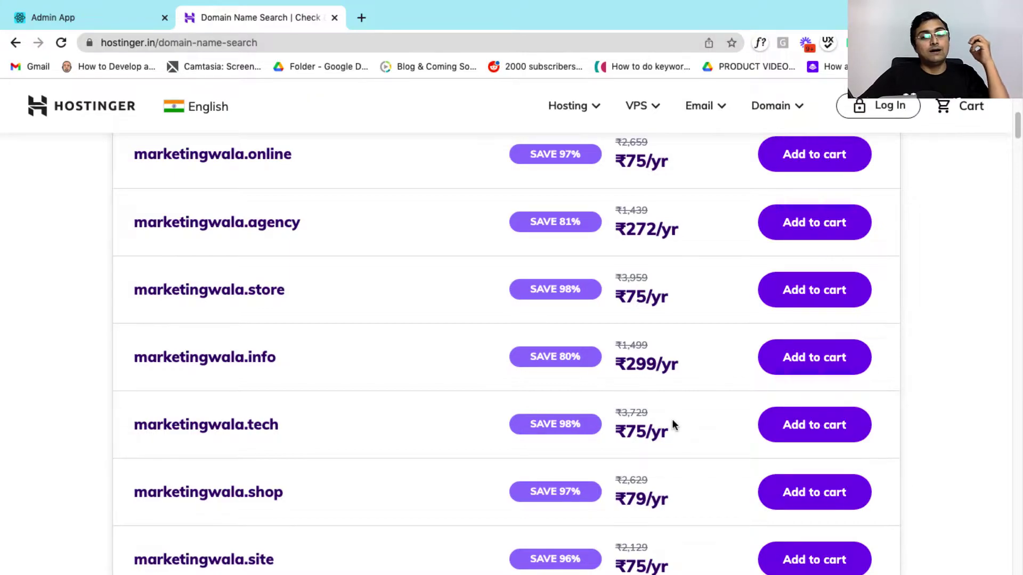
{"action": "left_click", "coordinate": [808, 426]}
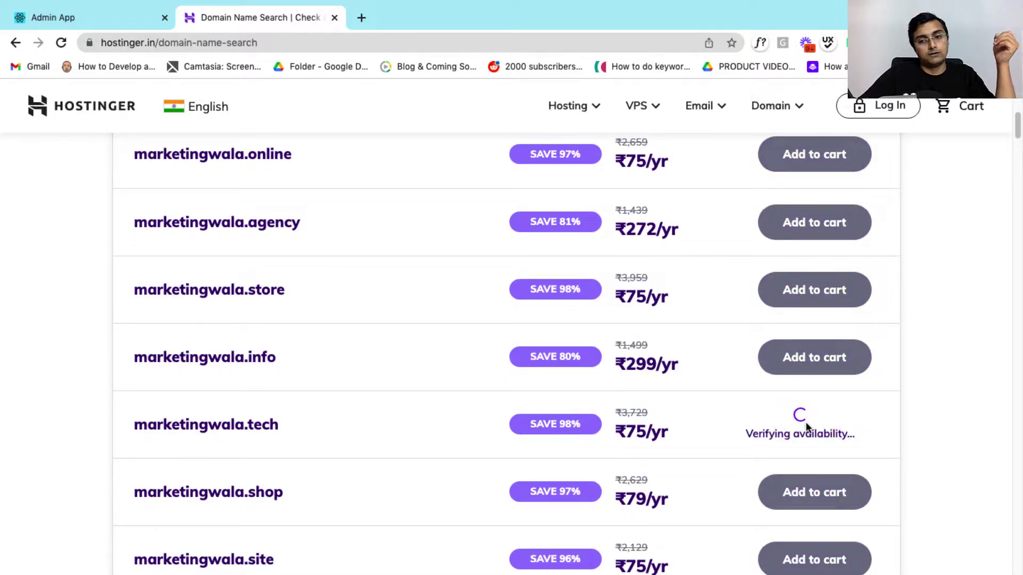
- Open the cart and set marketingwala.tech's registration period to 1 year
{"action": "left_click", "coordinate": [801, 426]}
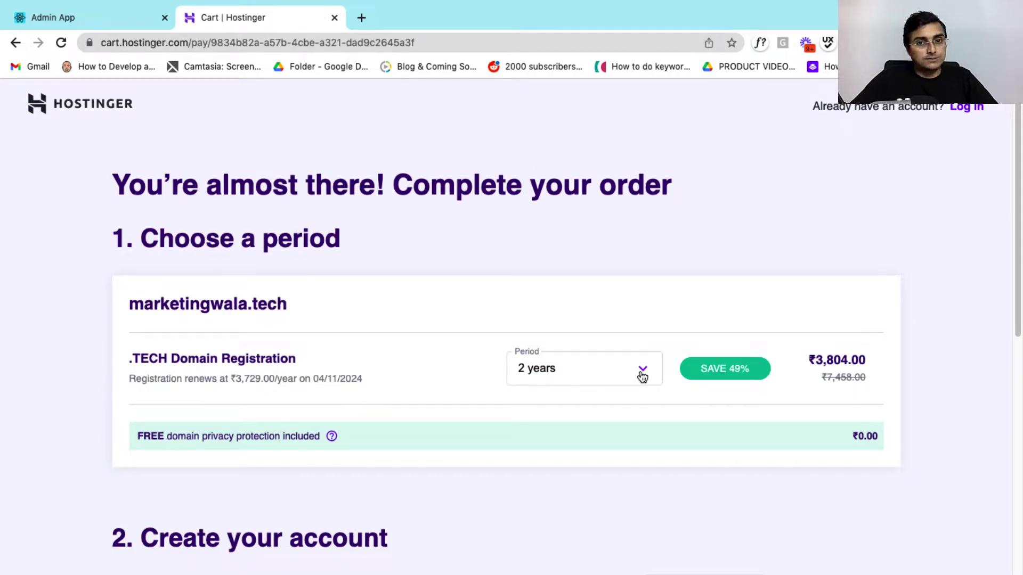
{"action": "left_click", "coordinate": [643, 373]}
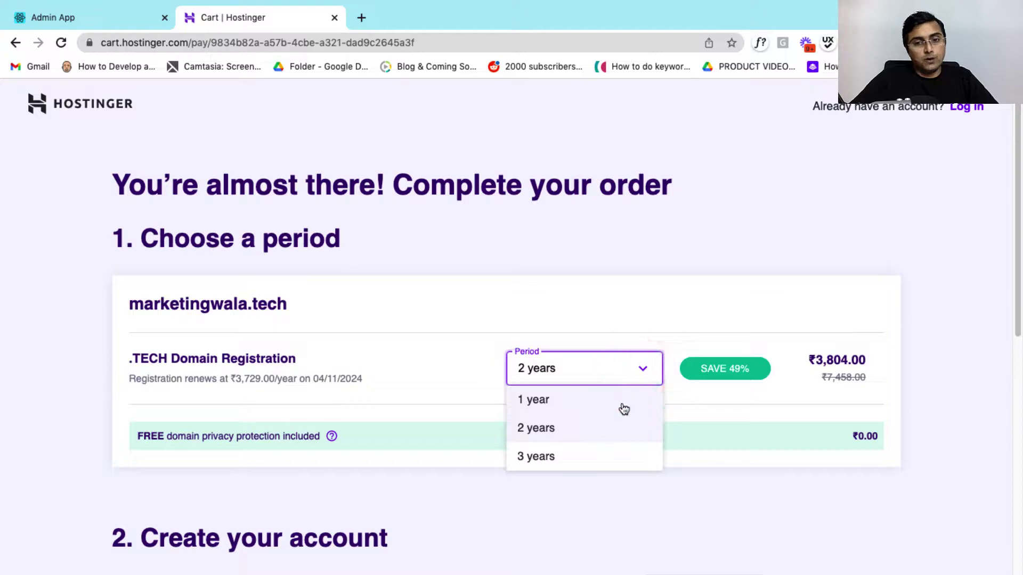
{"action": "left_click", "coordinate": [624, 398]}
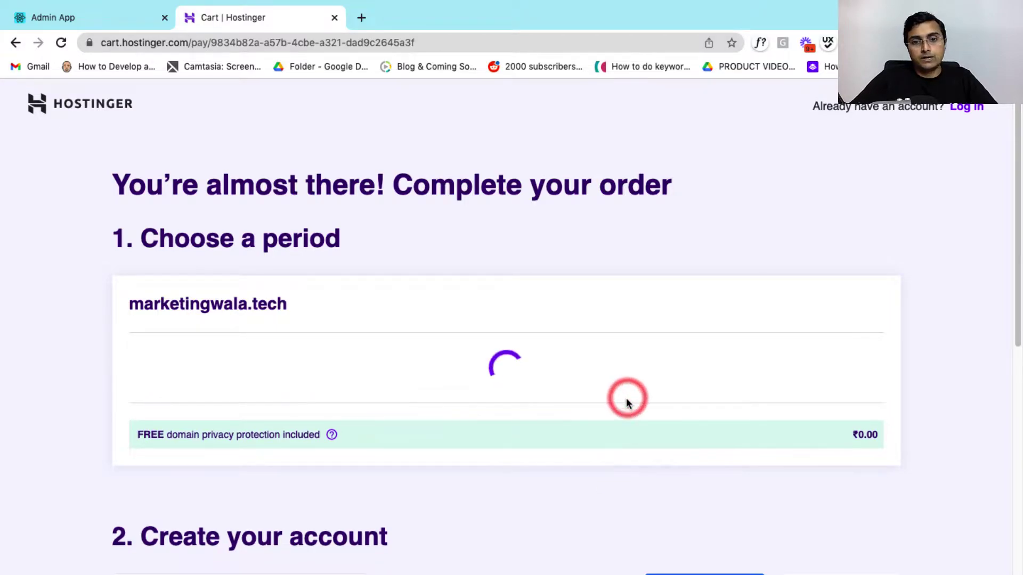
{"action": "scroll", "coordinate": [827, 266], "scroll_direction": "down", "scroll_amount": 6}
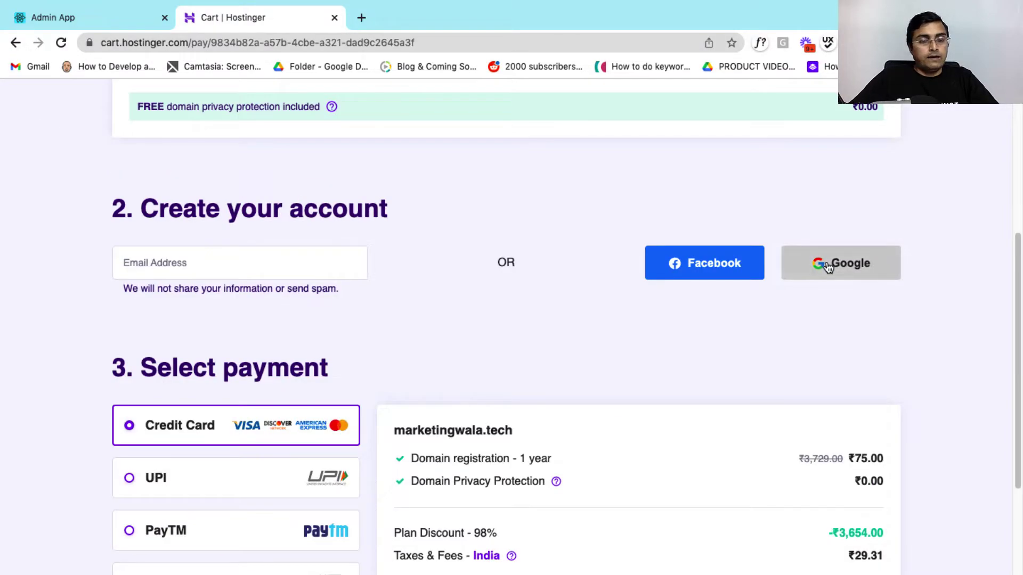
- Sign in with Google and submit the ₹104.31 UPI payment for the domain
{"action": "left_click", "coordinate": [825, 273]}
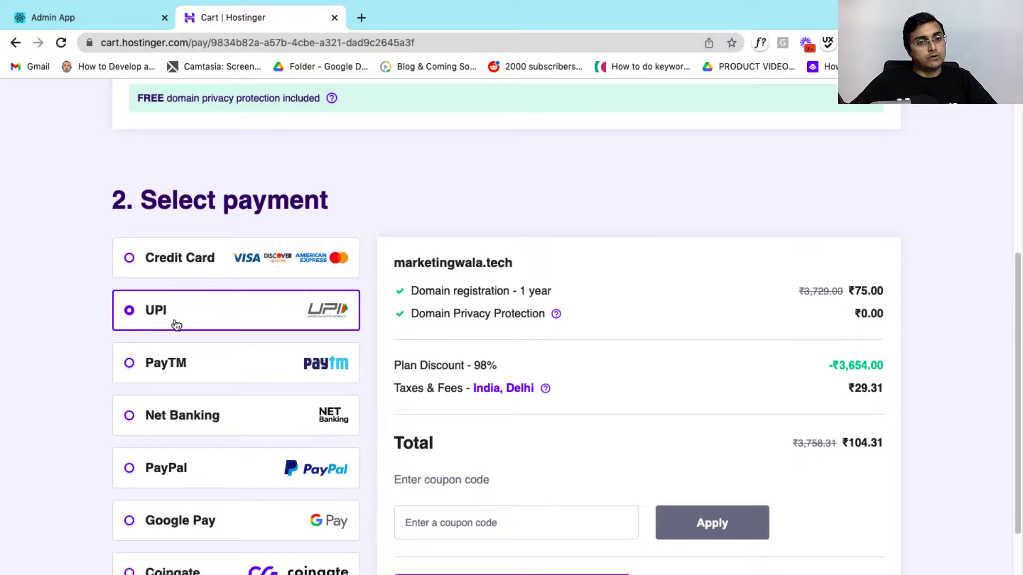
{"action": "scroll", "coordinate": [210, 365], "scroll_direction": "down", "scroll_amount": 2}
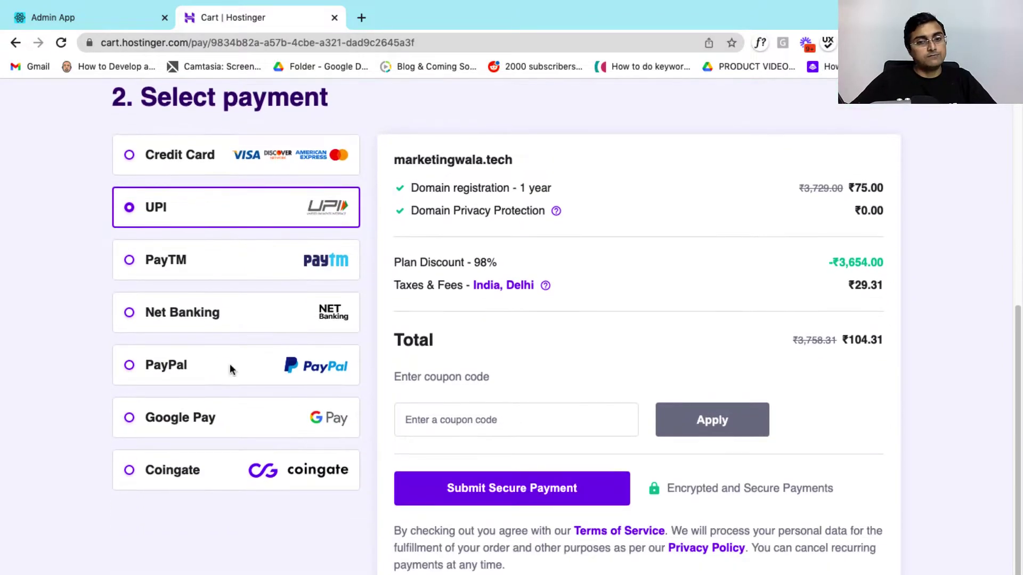
{"action": "left_click", "coordinate": [492, 493]}
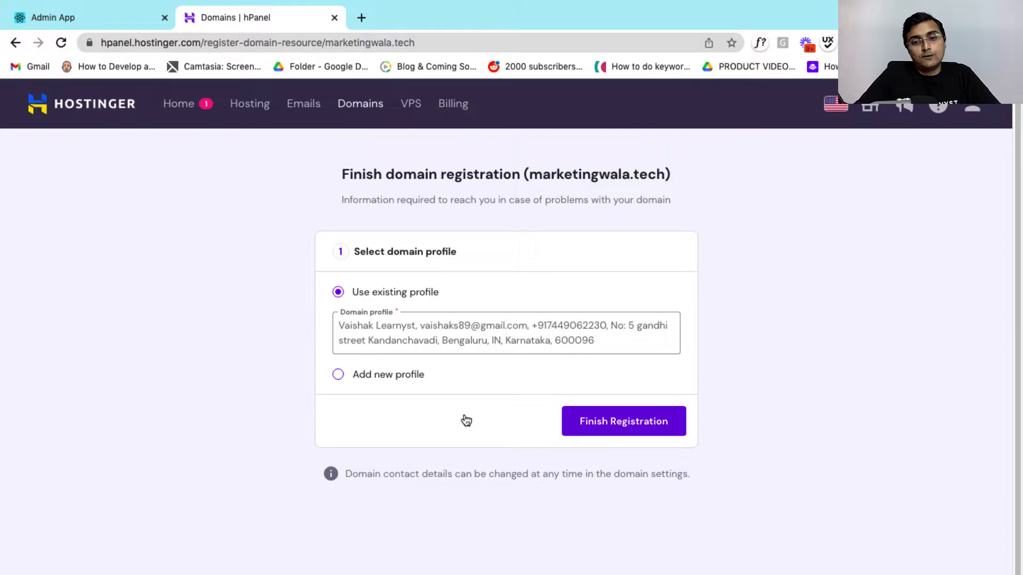
- Finish marketingwala.tech registration with the existing profile and continue to its Domain Overview
{"action": "left_click", "coordinate": [622, 420]}
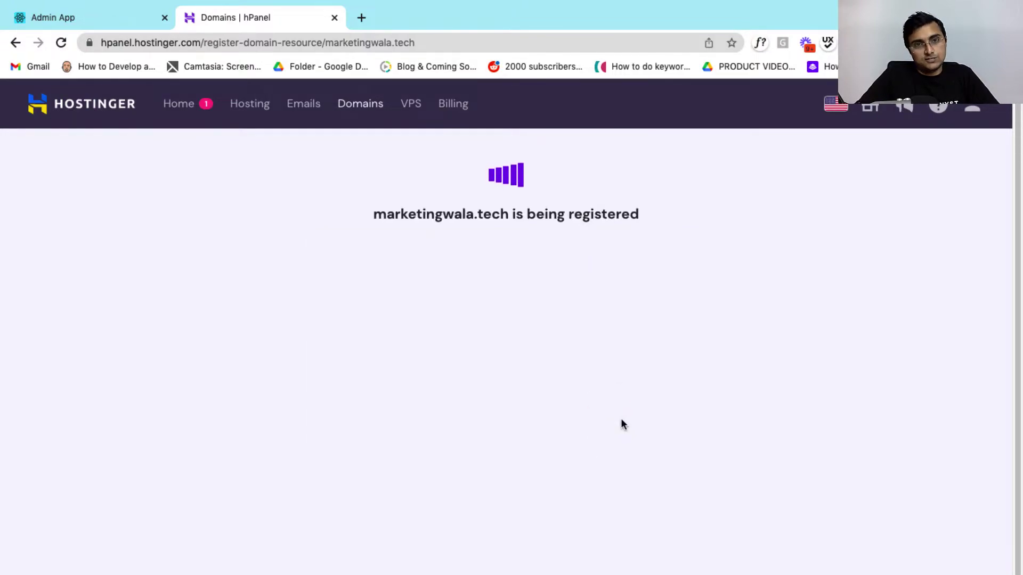
{"action": "left_click", "coordinate": [520, 316]}
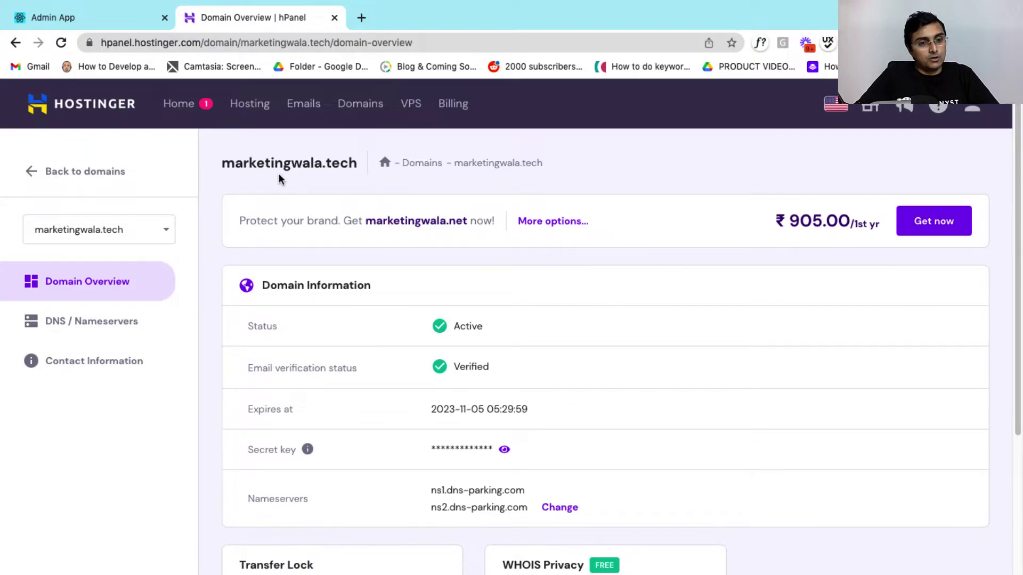
- Open marketingwala.tech's DNS / Nameservers page and scroll to the www CNAME record
{"action": "left_click", "coordinate": [107, 334]}
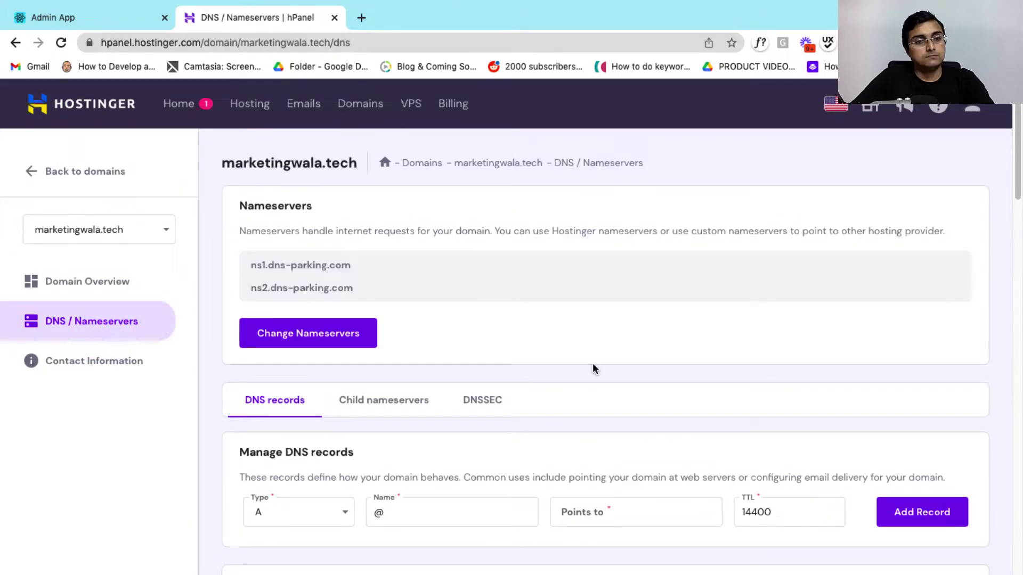
{"action": "scroll", "coordinate": [593, 364], "scroll_direction": "down", "scroll_amount": 10}
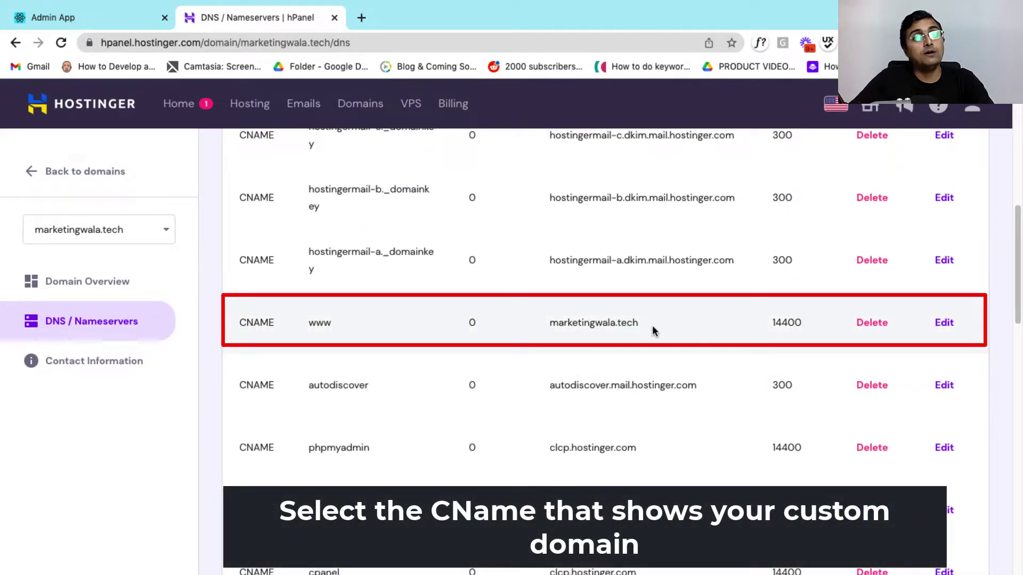
- Edit the www CNAME record and set its target to pro-ssl.learnyst.com
{"action": "left_click", "coordinate": [943, 328]}
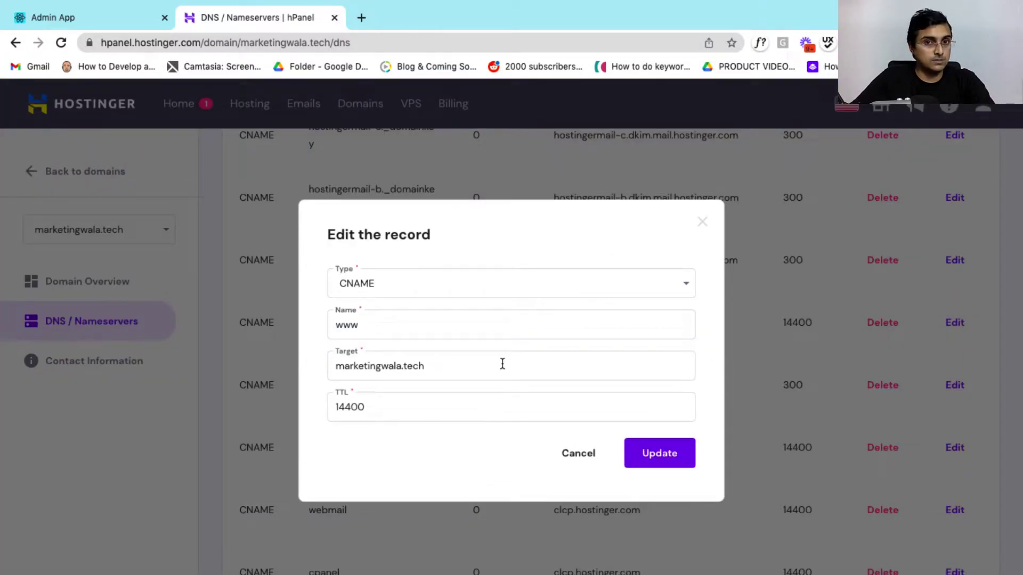
{"action": "key", "text": "ctrl+a"}
{"action": "type", "text": "pro-ssl.learnyst.com"}
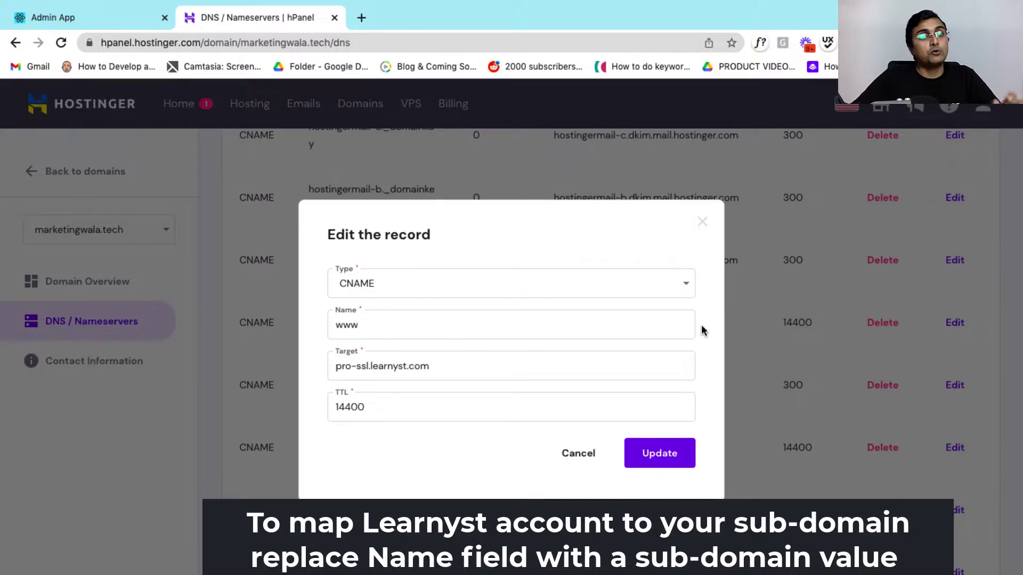
- Keep the record name as www and save the updated CNAME record
{"action": "double_click", "coordinate": [509, 336]}
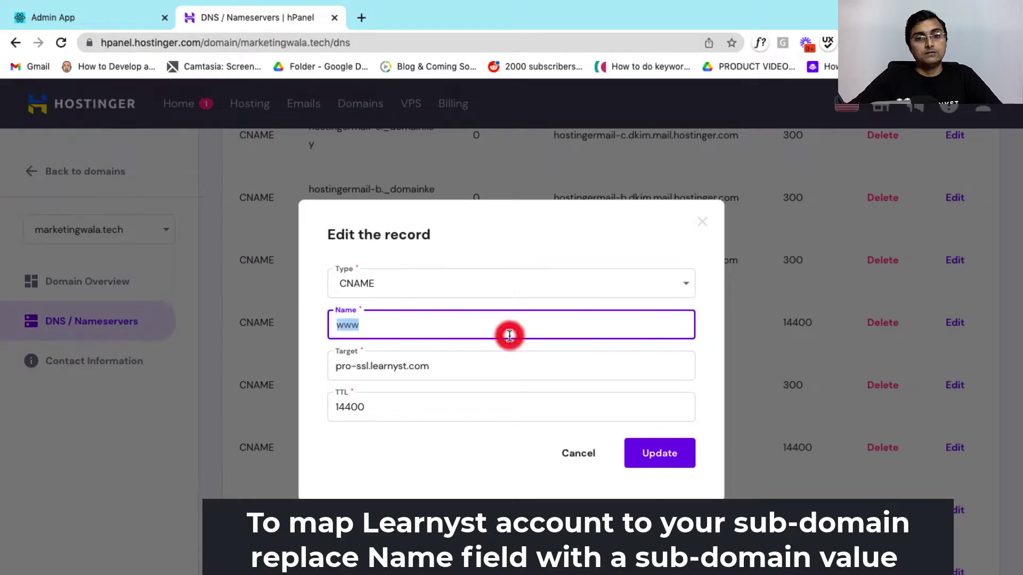
{"action": "type", "text": "learn"}
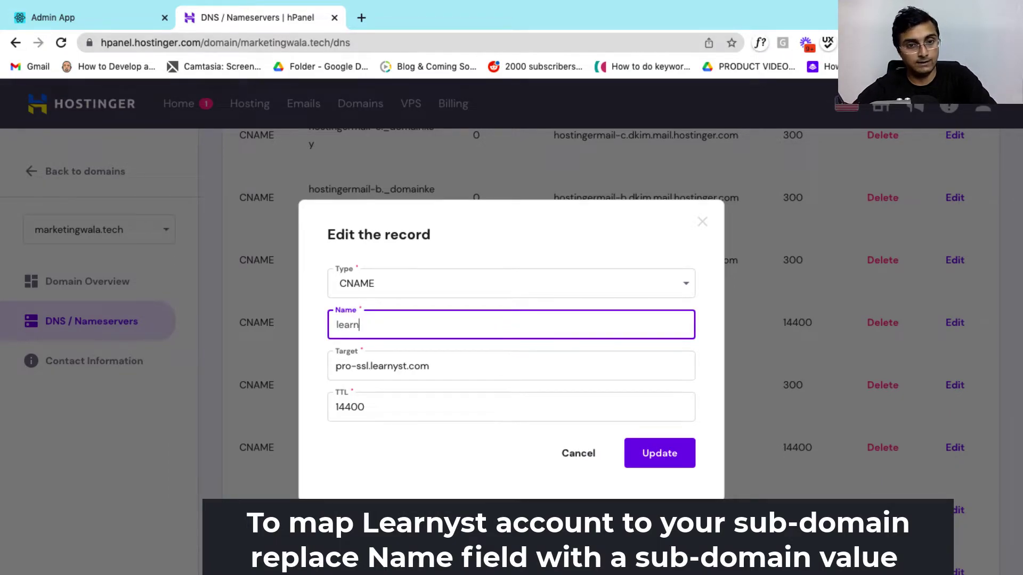
{"action": "key", "text": "super+a"}
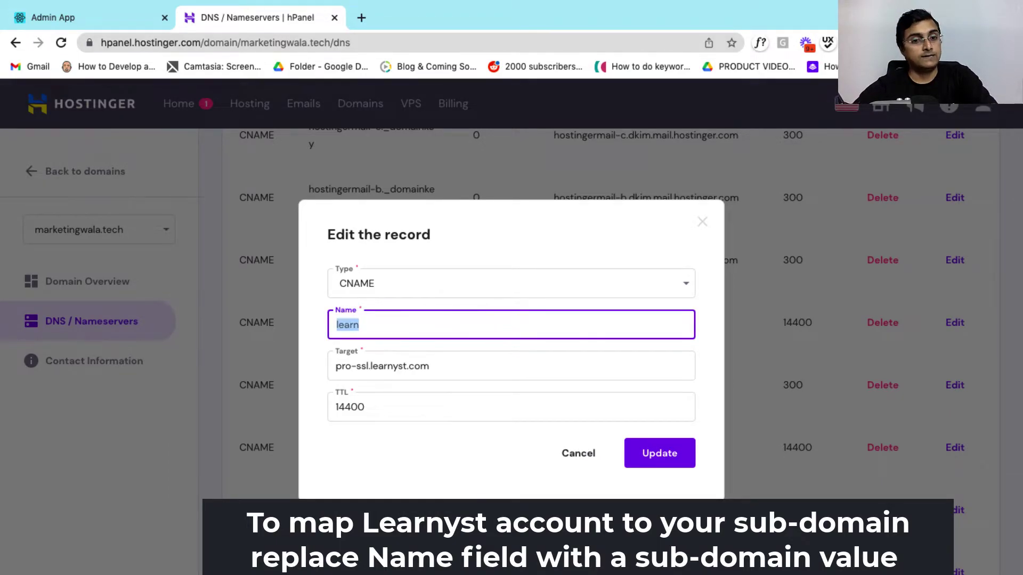
{"action": "key", "text": "Right"}
{"action": "key", "text": "super+a"}
{"action": "type", "text": "cou"}
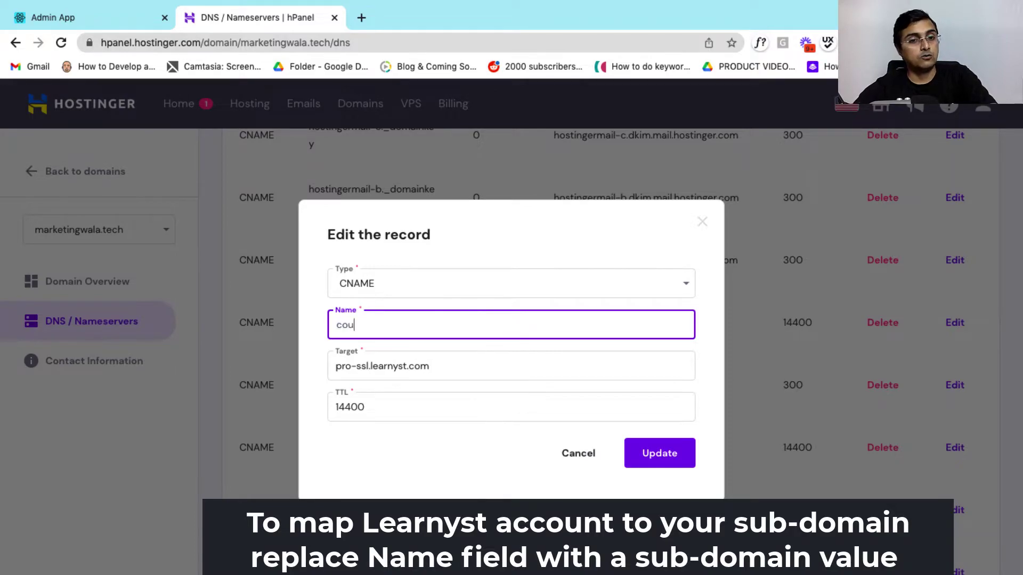
{"action": "type", "text": "rses"}
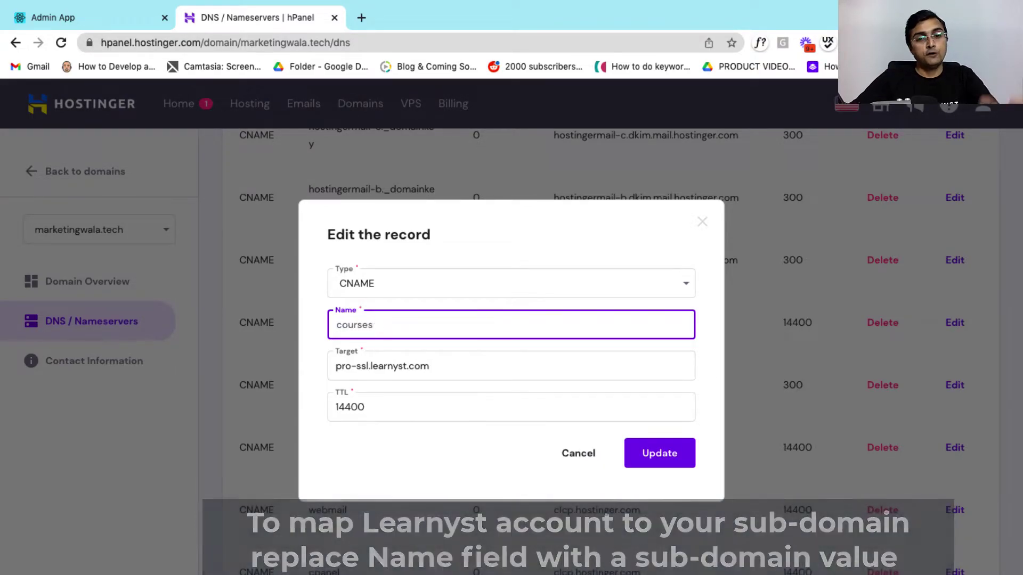
{"action": "double_click", "coordinate": [459, 329]}
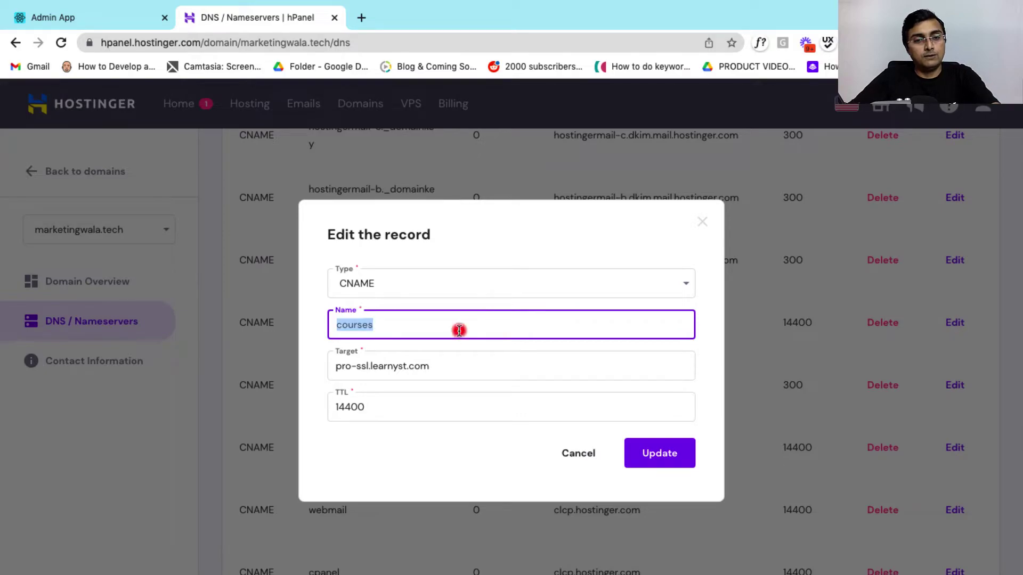
{"action": "type", "text": "www"}
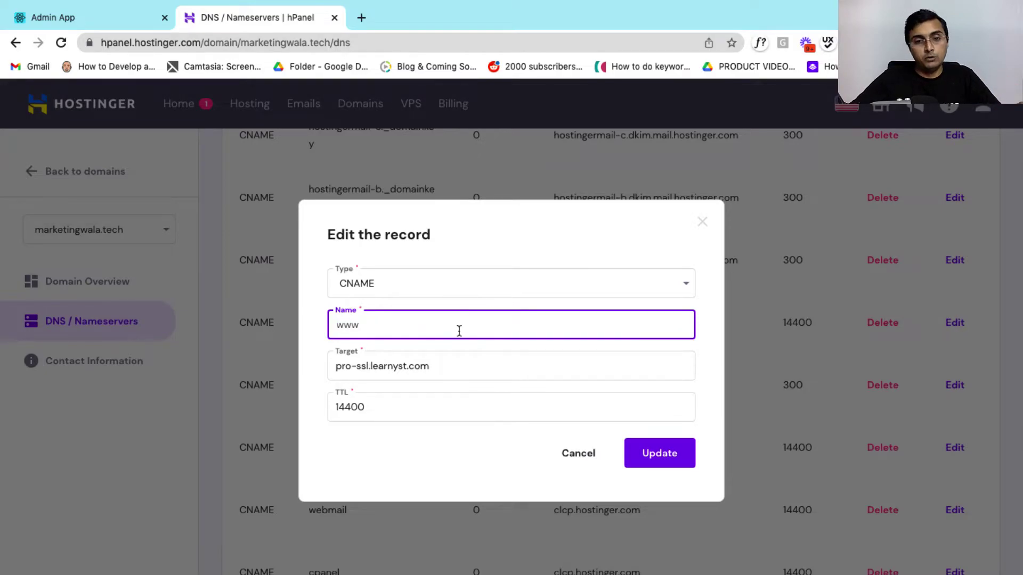
{"action": "left_click", "coordinate": [409, 454]}
{"action": "left_click", "coordinate": [666, 456]}
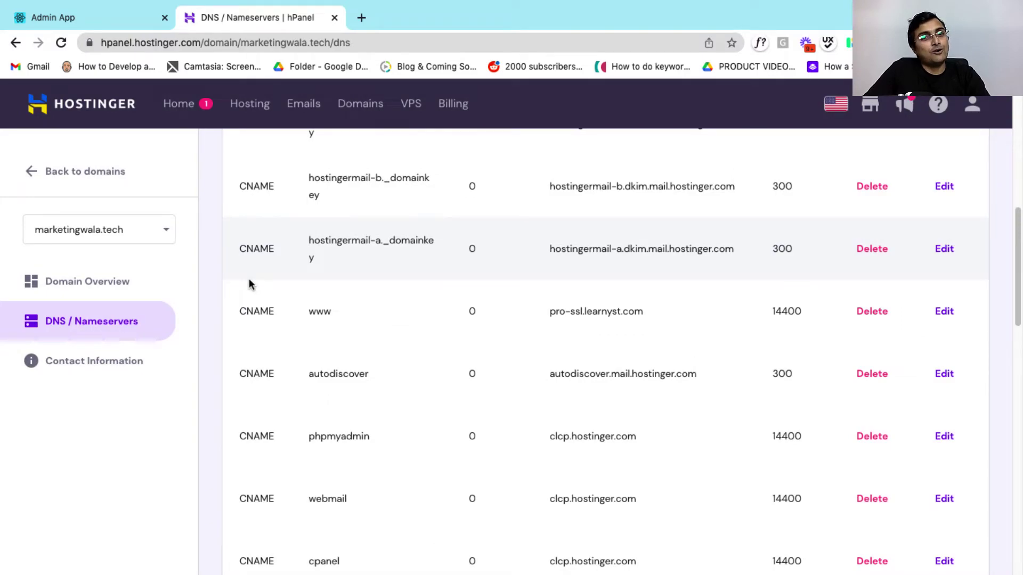
{"action": "left_click", "coordinate": [92, 22]}
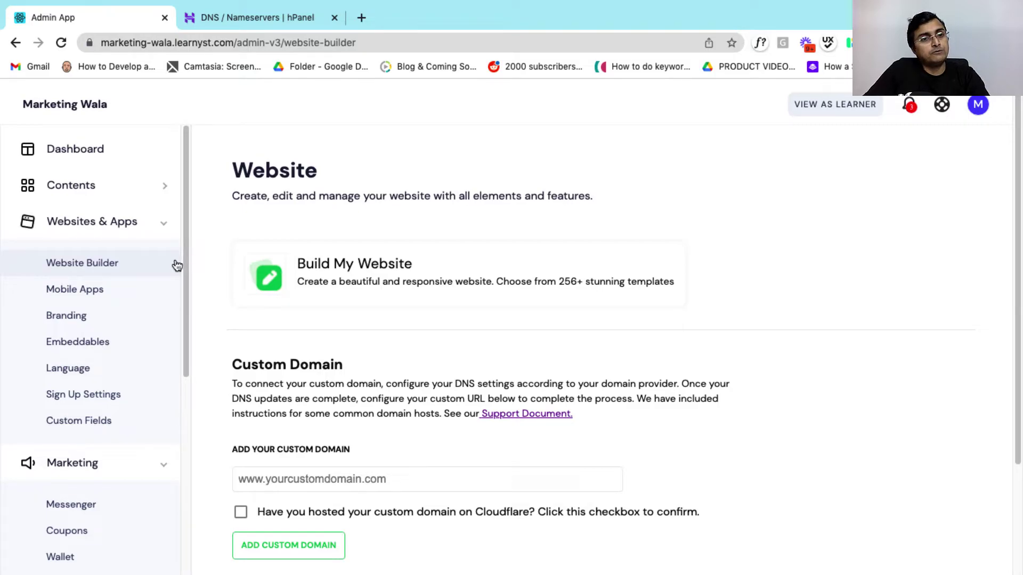
{"action": "scroll", "coordinate": [323, 437], "scroll_direction": "down", "scroll_amount": 3}
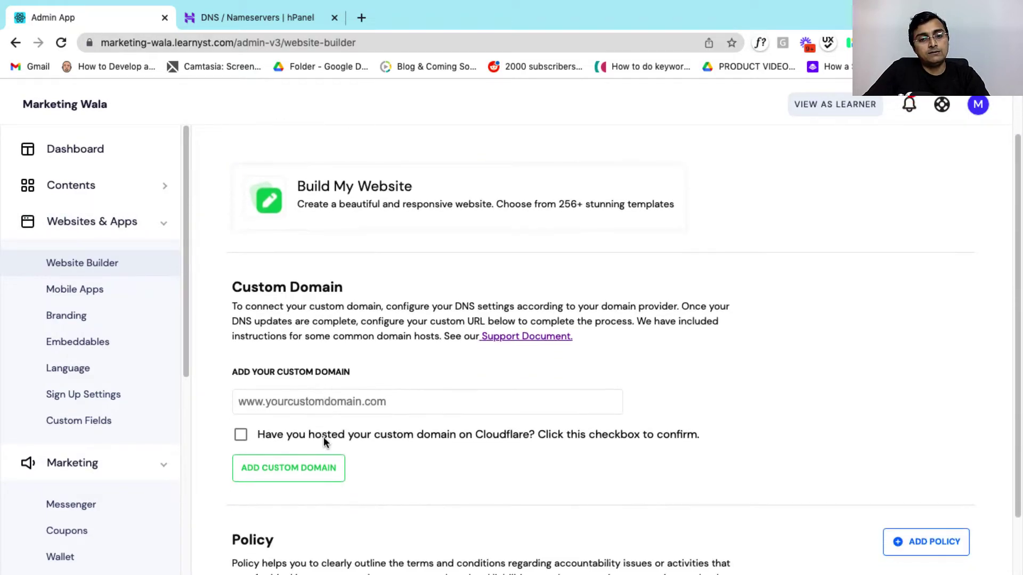
{"action": "left_click", "coordinate": [319, 402]}
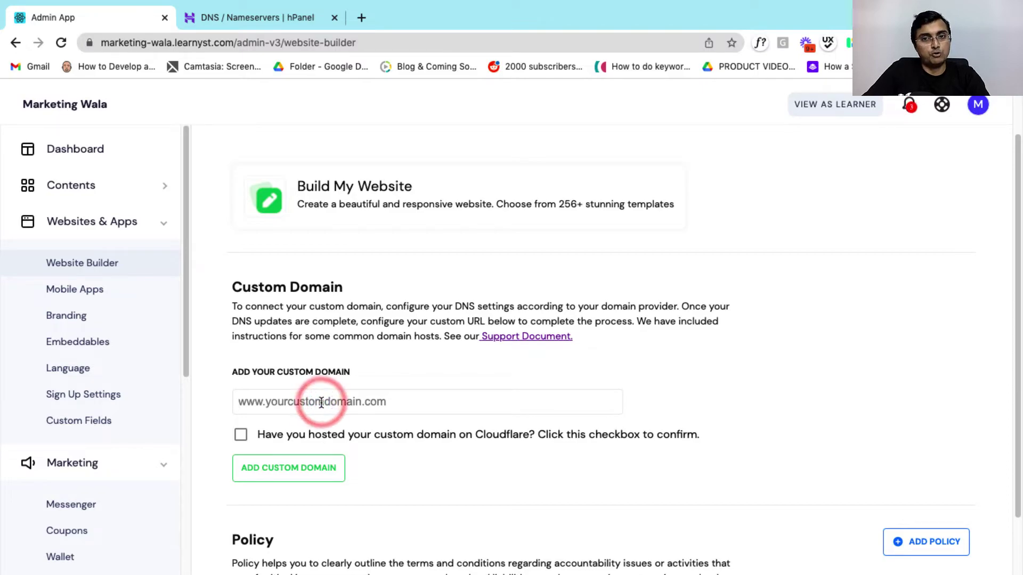
{"action": "type", "text": "www.marketingwala.tech"}
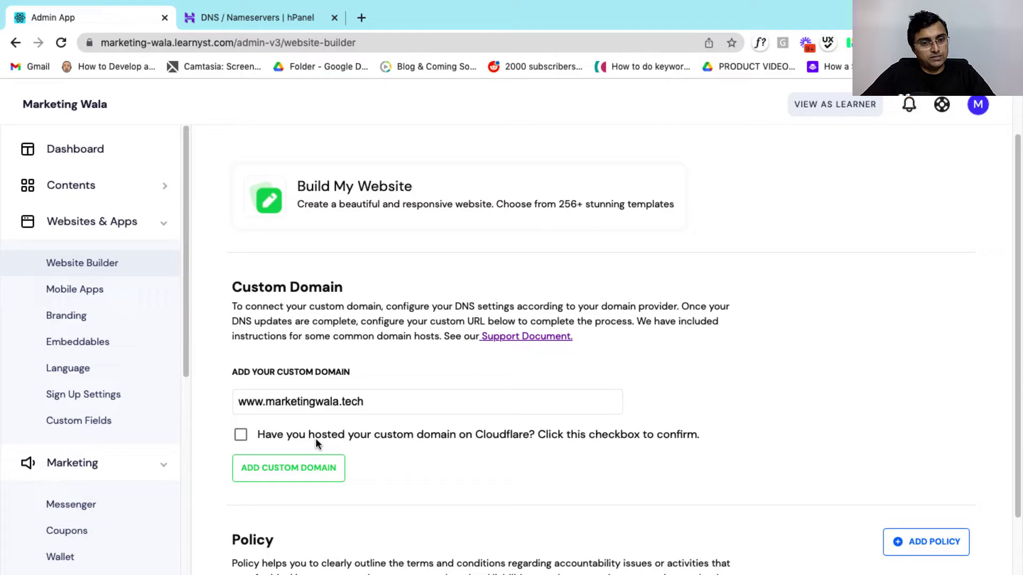
{"action": "left_click", "coordinate": [313, 474]}
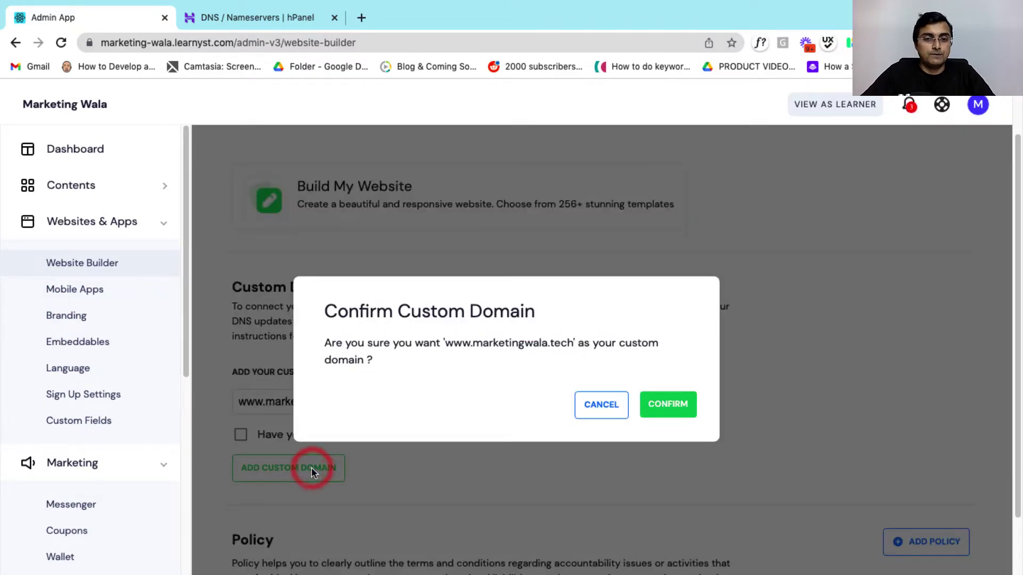
{"action": "left_click", "coordinate": [672, 405]}
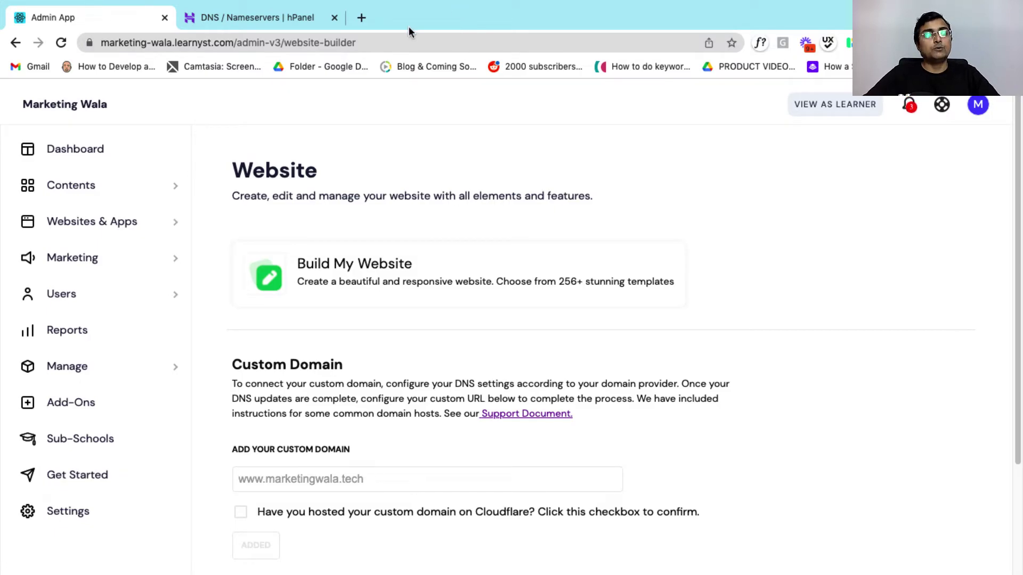
{"action": "left_click", "coordinate": [360, 18]}
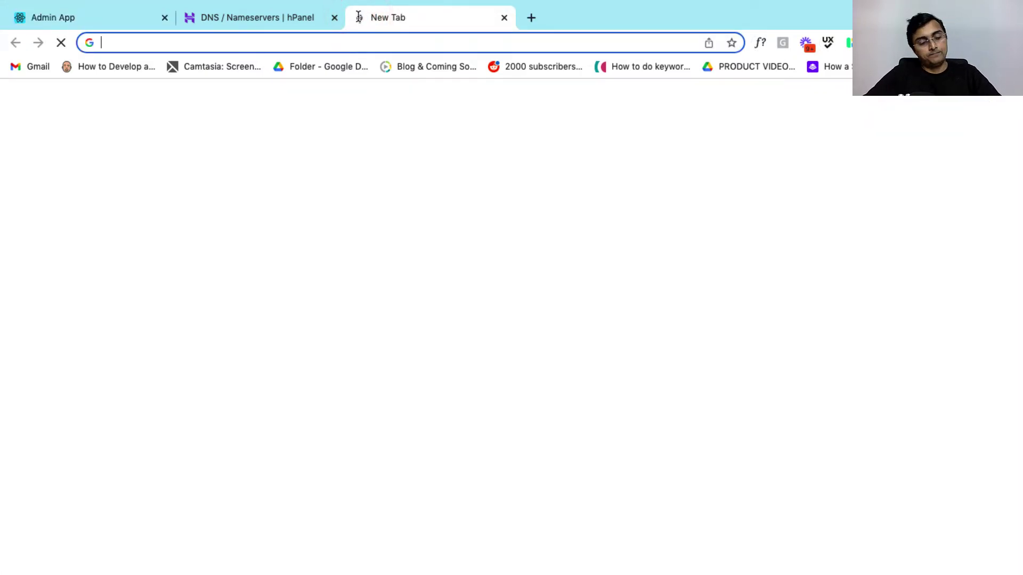
{"action": "type", "text": "www.marketingwala.tech"}
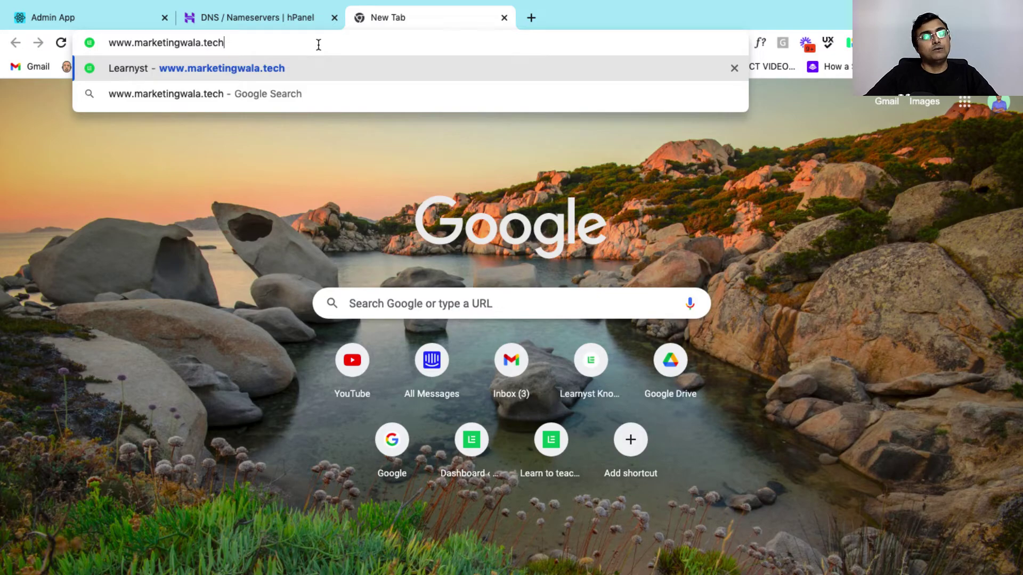
{"action": "key", "text": "Return"}
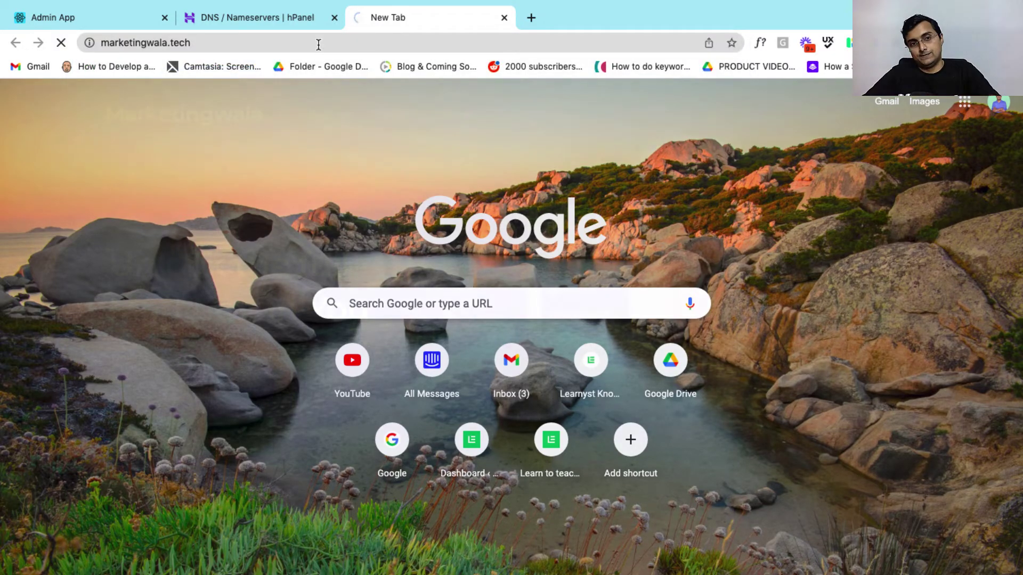